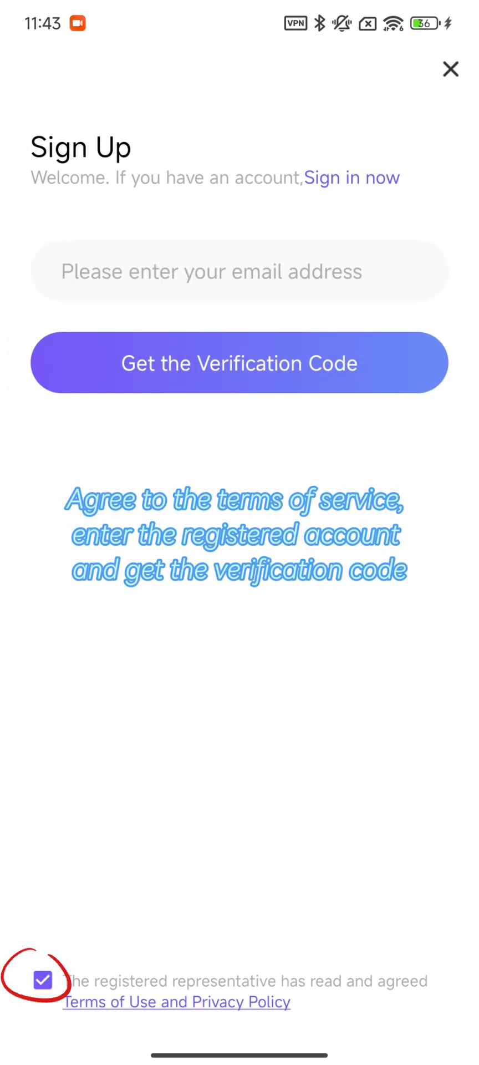
- Enter the sign-up e-mail address and request the e-mail verification code
click(211, 272)
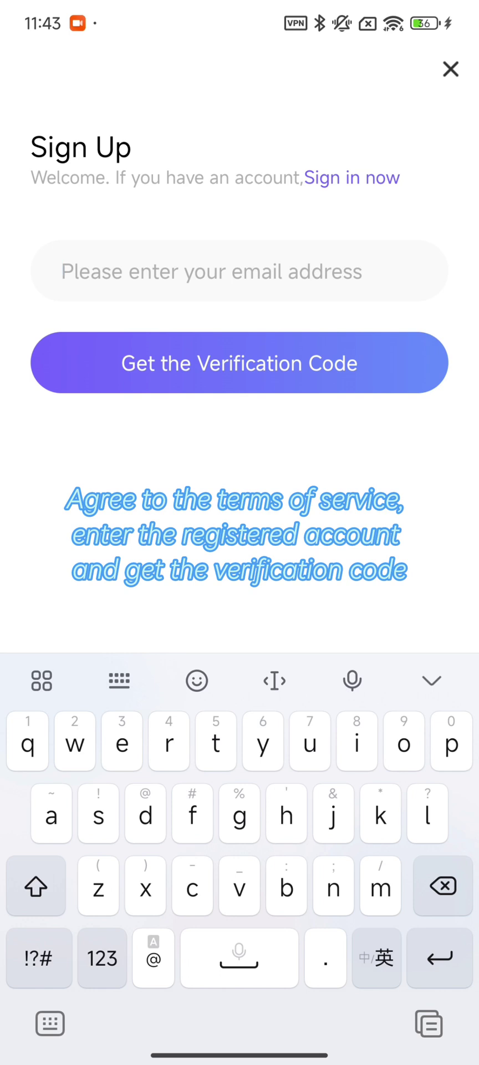
click(239, 363)
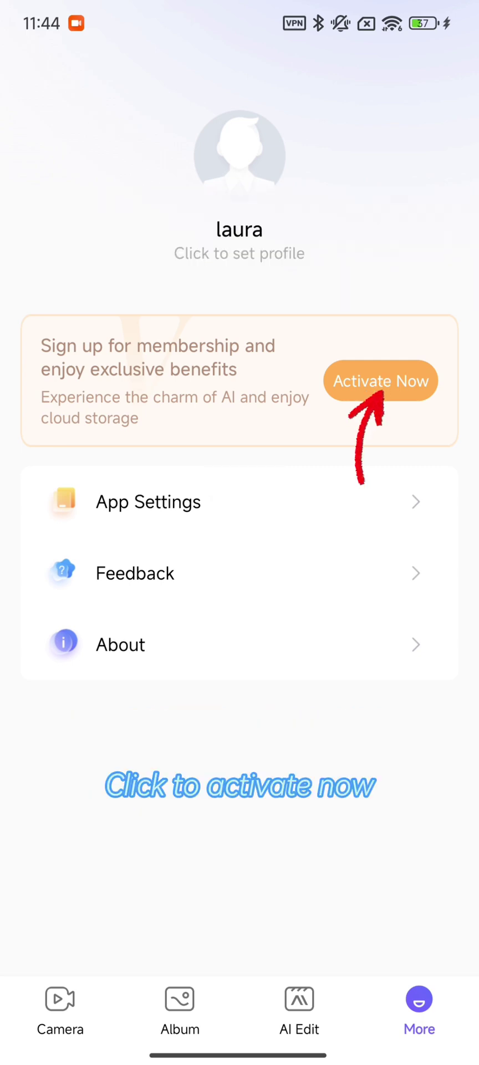
- Buy the £30.49 Perpetual VIP membership through Google Play with the test card
click(380, 382)
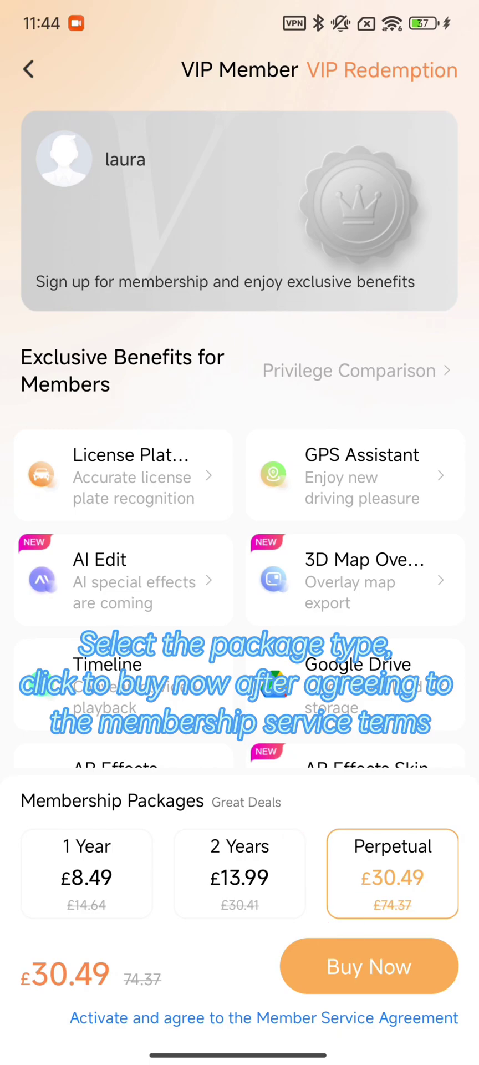
click(369, 967)
click(240, 905)
click(240, 1004)
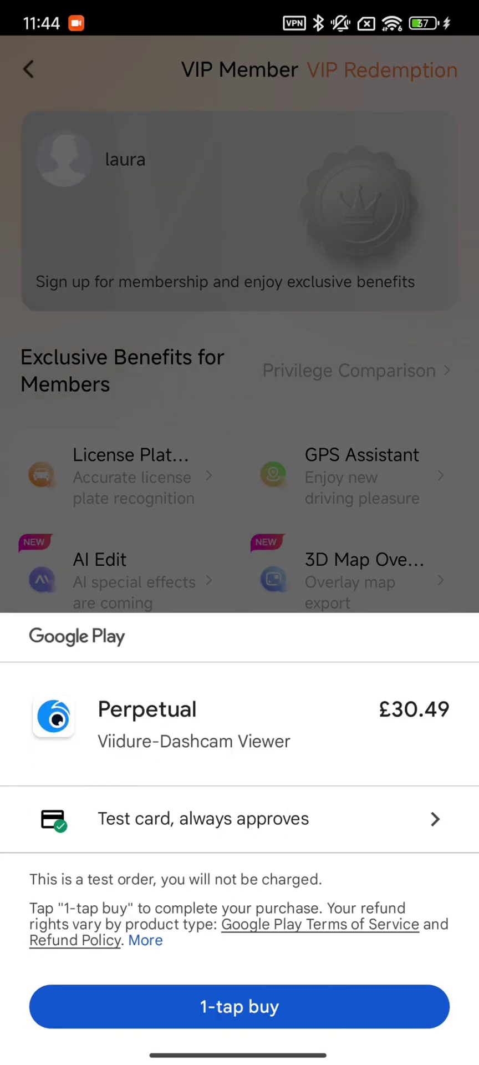
click(240, 1007)
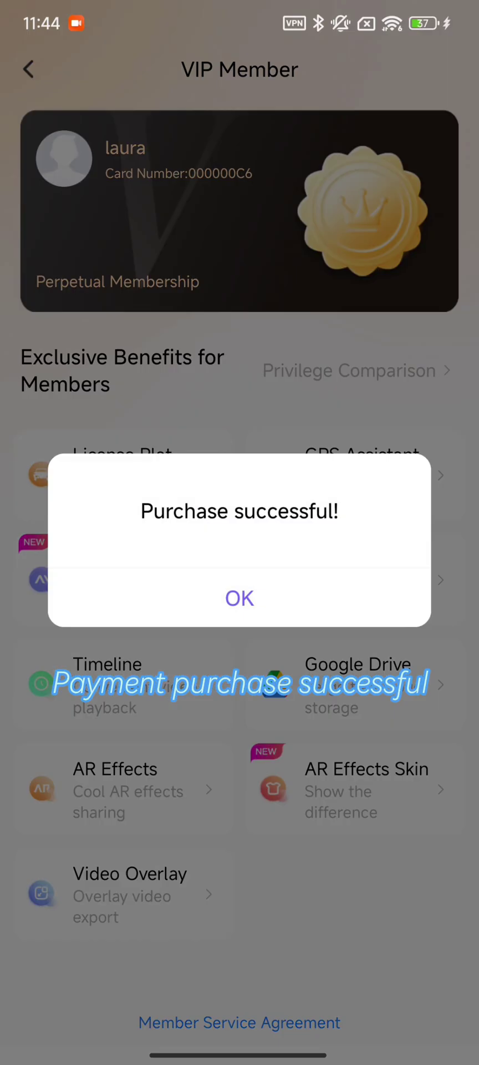
- Dismiss the purchase success message and begin stopping the GPS Assistant track recording
click(239, 594)
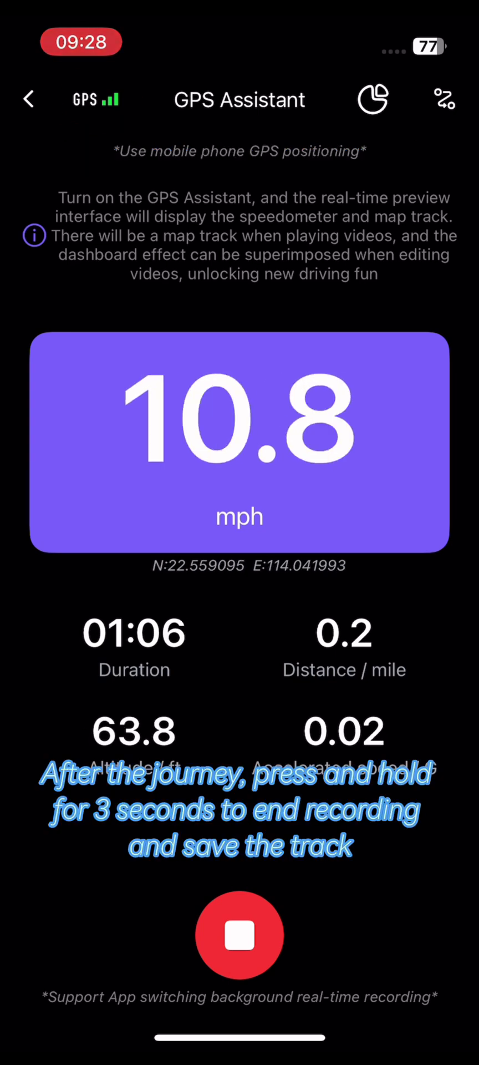
click(239, 935)
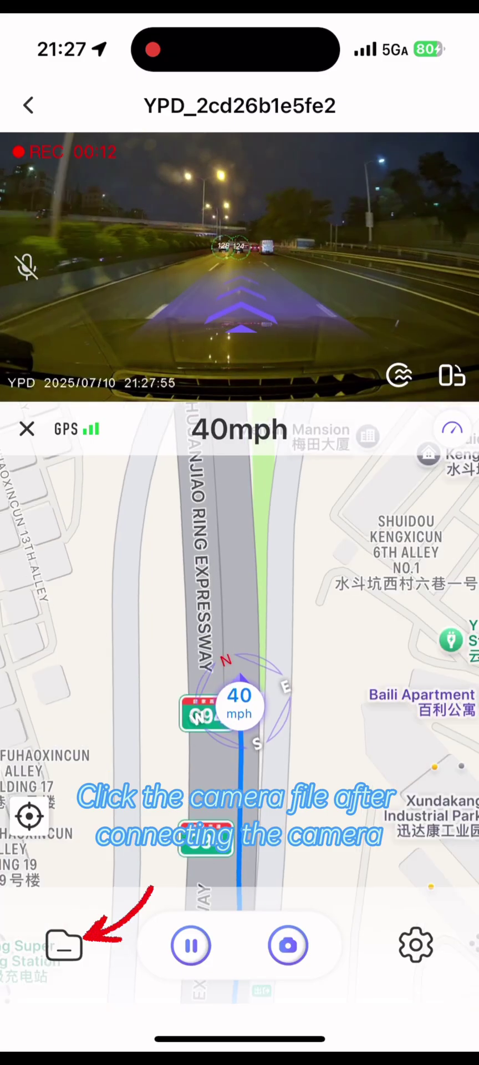
- Browse the camera's recorded files and open the 9:26:44 PM loop recording
click(64, 945)
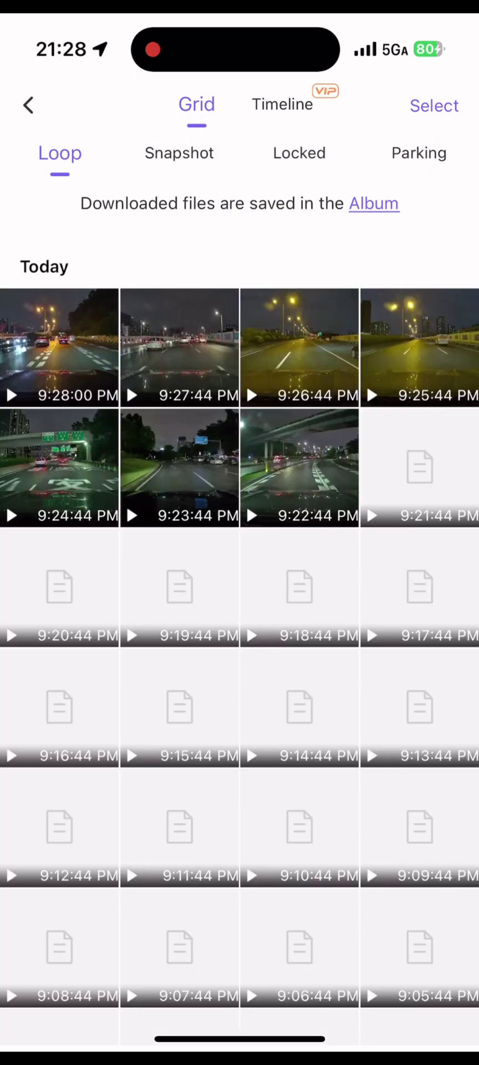
click(300, 289)
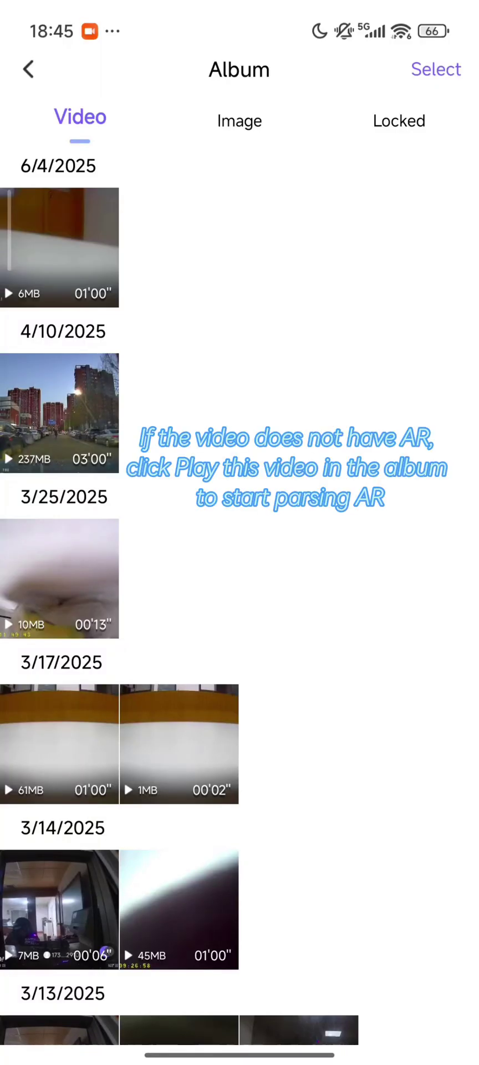
- Convert the 4/10/2025 video and play the new copy to parse its AR data
click(71, 414)
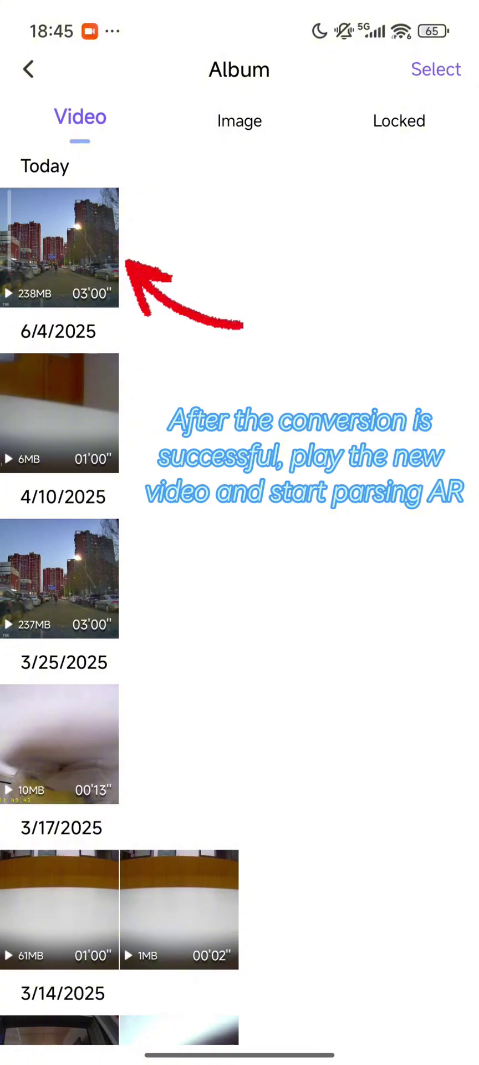
click(60, 248)
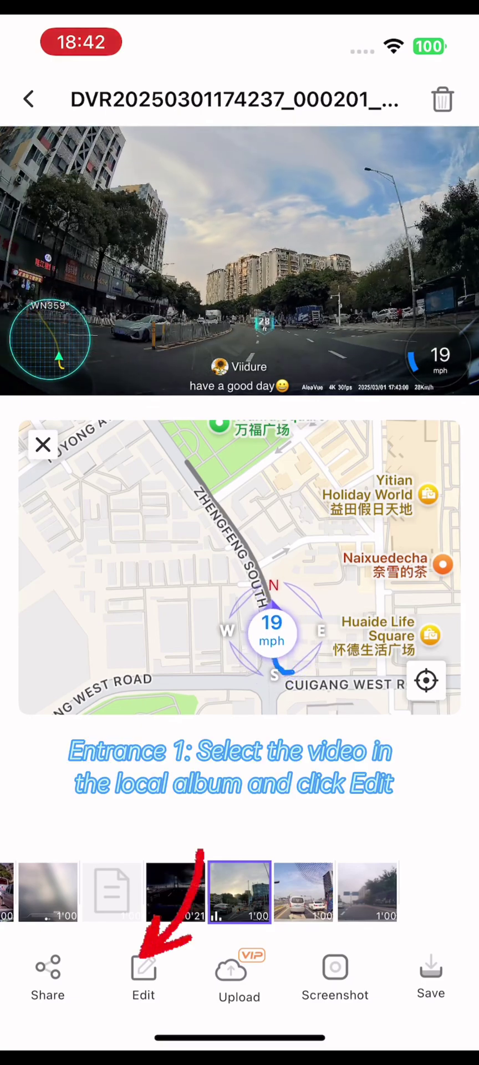
- Open the clip in the video editor and apply the Free Sky data template
click(143, 968)
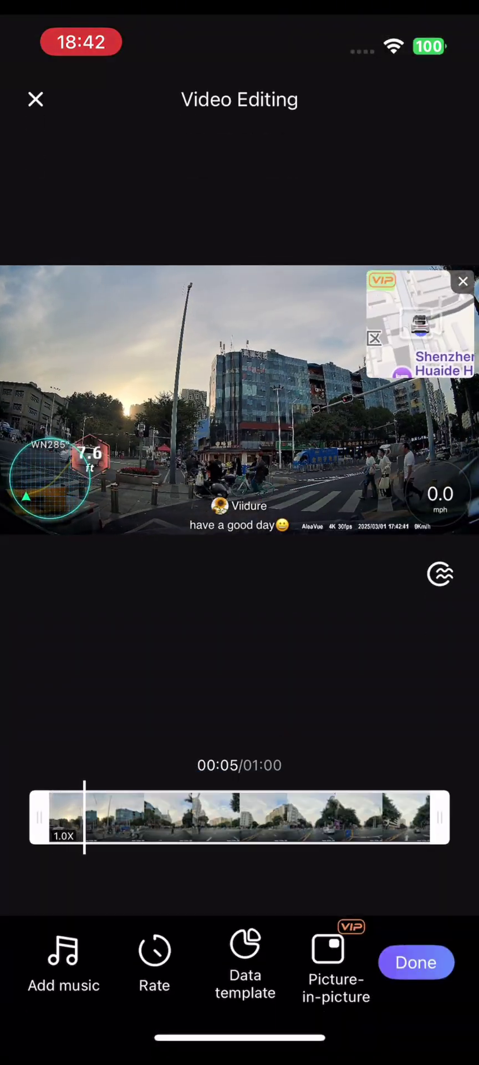
click(245, 963)
click(344, 888)
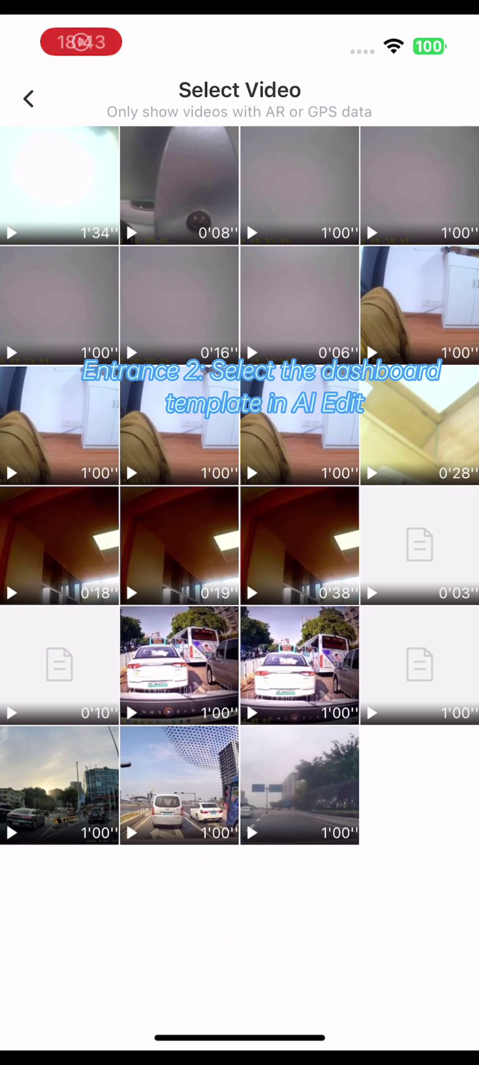
- Give the bottom-left GPS video the Meta Holo template and trim it to 30 seconds
click(59, 785)
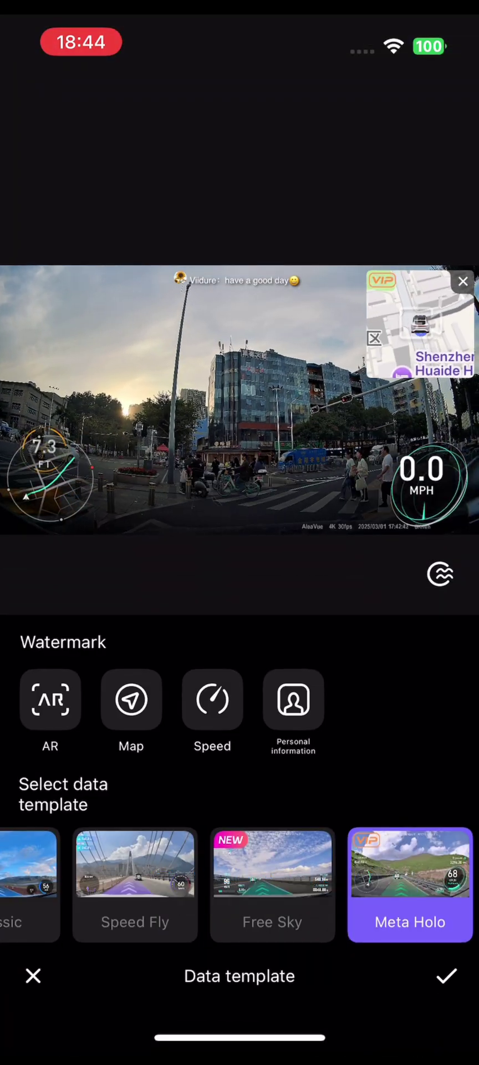
click(447, 977)
drag(447, 817, 251, 817)
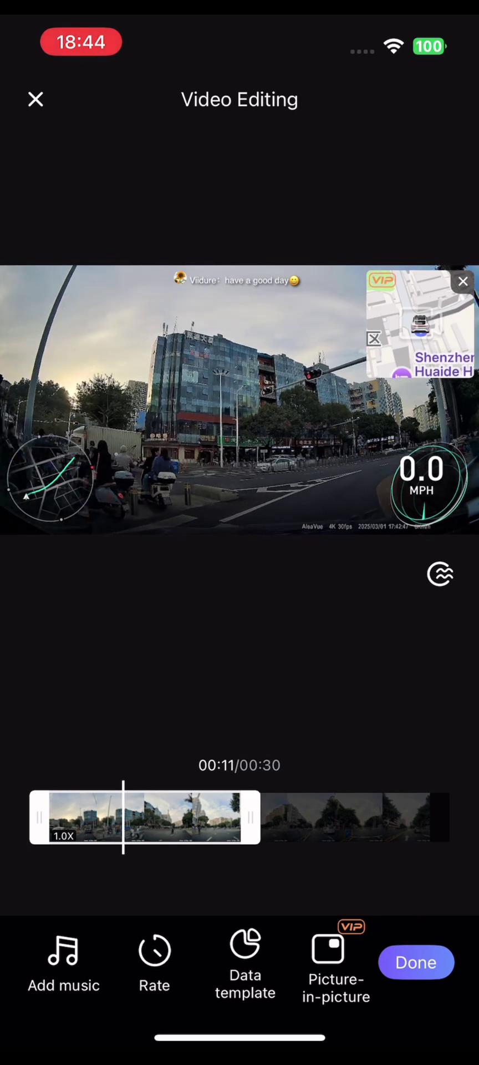